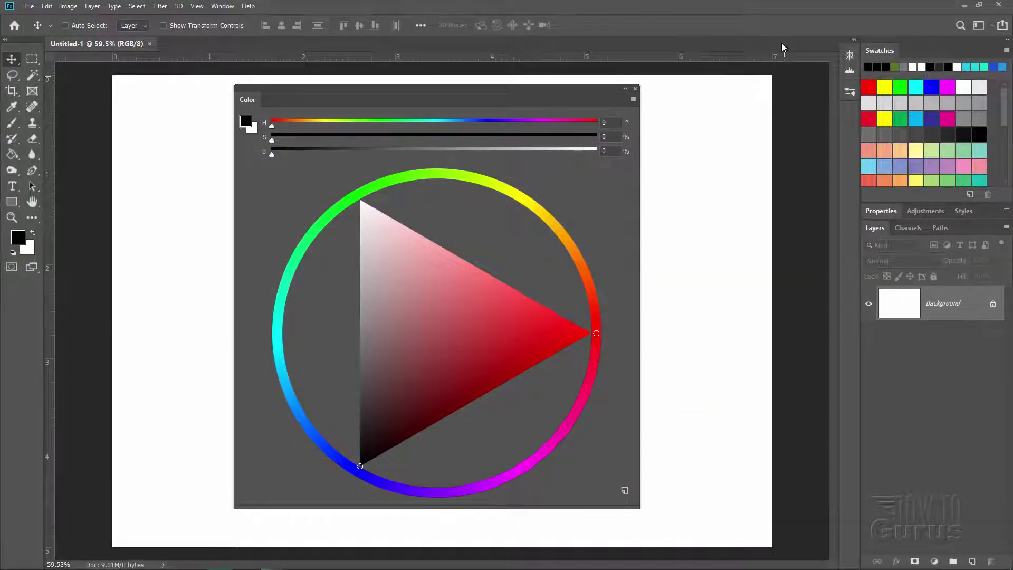
Step: Reset Essentials from the workspace switcher to restore the default docked panel layout
{"action": "left_click", "coordinate": [991, 26]}
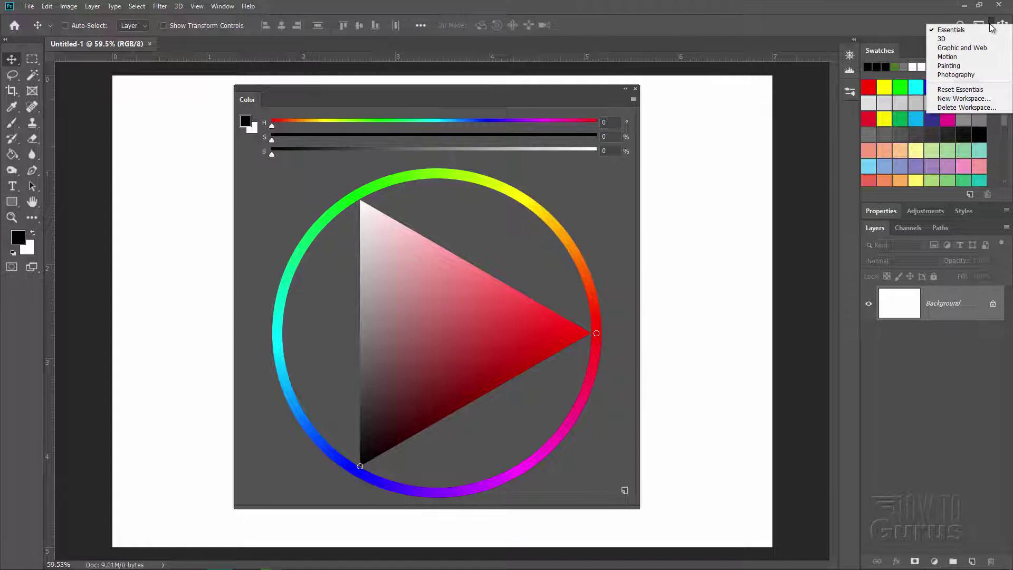
{"action": "left_click", "coordinate": [991, 27]}
{"action": "left_click", "coordinate": [991, 28]}
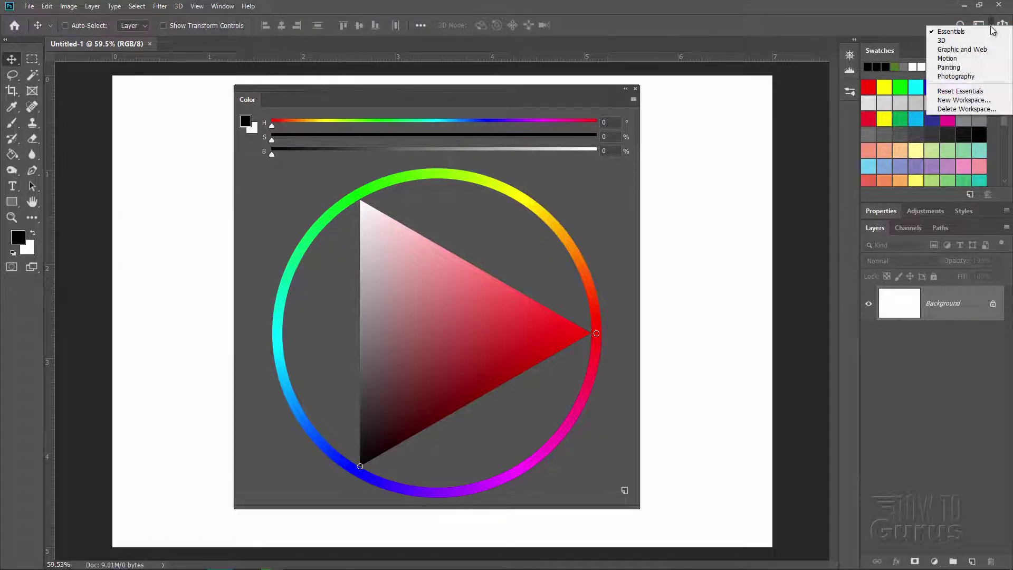
{"action": "left_click", "coordinate": [973, 91]}
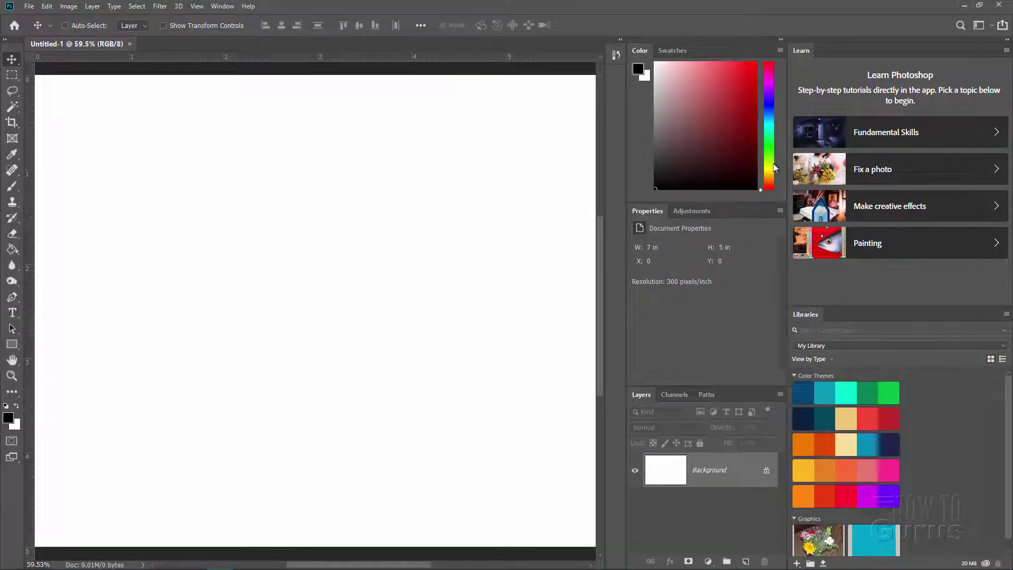
Step: Collapse the Learn and Libraries panels to icons and minimize the Properties panel to its tab
{"action": "left_click", "coordinate": [1007, 41]}
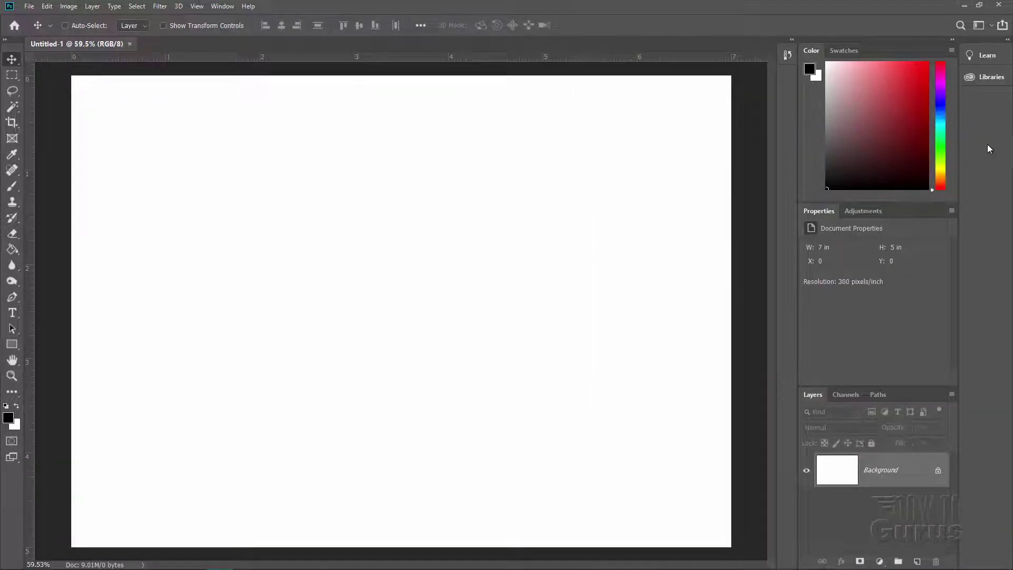
{"action": "double_click", "coordinate": [817, 214]}
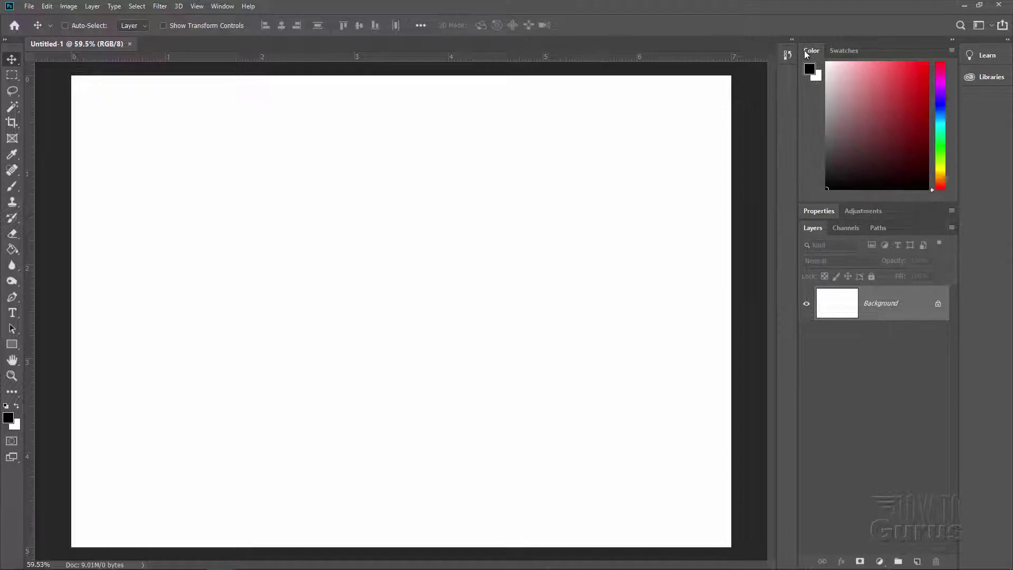
Step: Switch the Color panel's display mode to Color Wheel with H, S, B sliders
{"action": "left_click", "coordinate": [222, 7]}
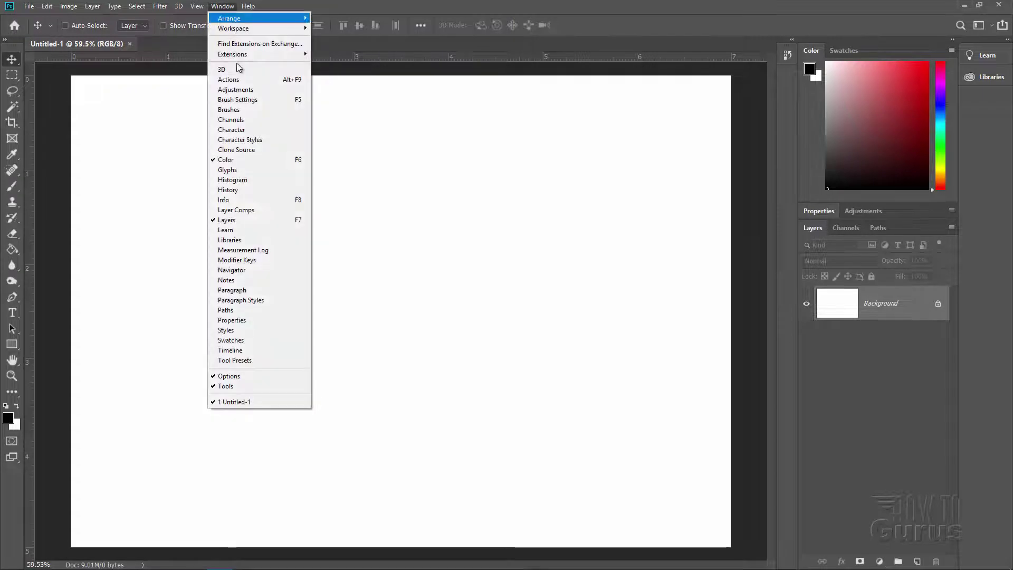
{"action": "left_click", "coordinate": [314, 158]}
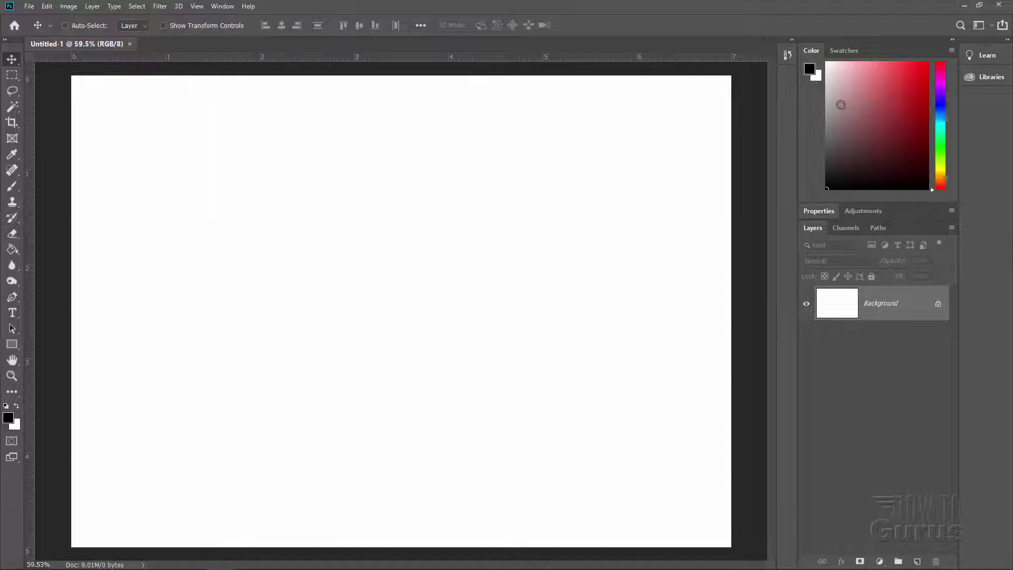
{"action": "left_click", "coordinate": [952, 51]}
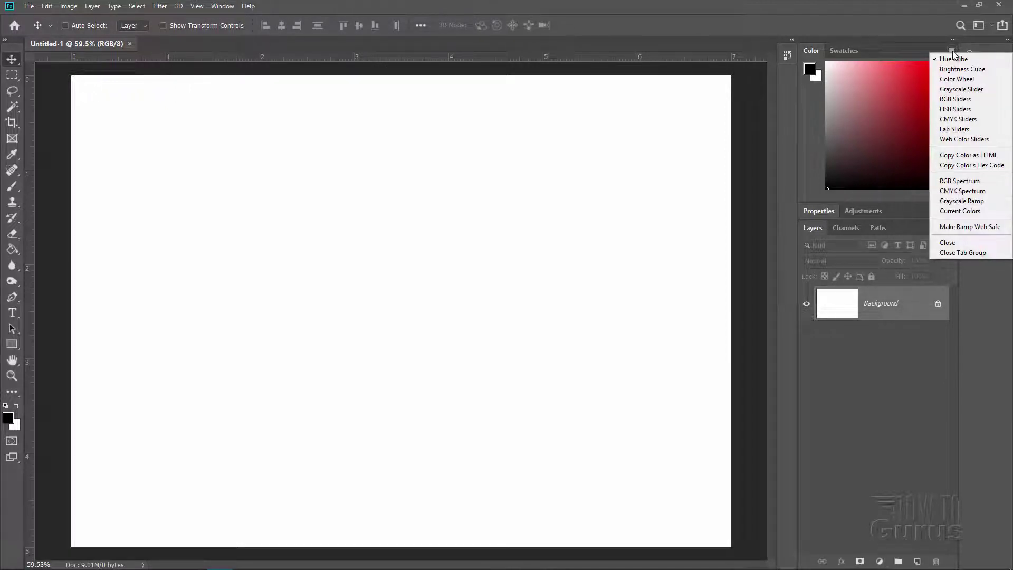
{"action": "left_click", "coordinate": [953, 79]}
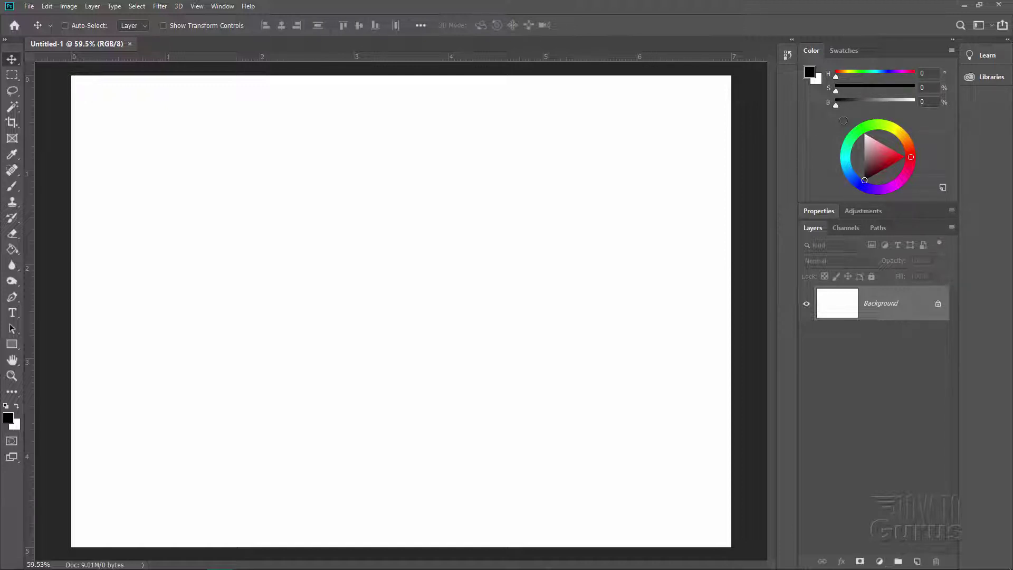
Step: Undock the Color panel, enlarge it over the canvas, and move it up-left
{"action": "left_click_drag", "start_coordinate": [809, 54], "coordinate": [263, 92]}
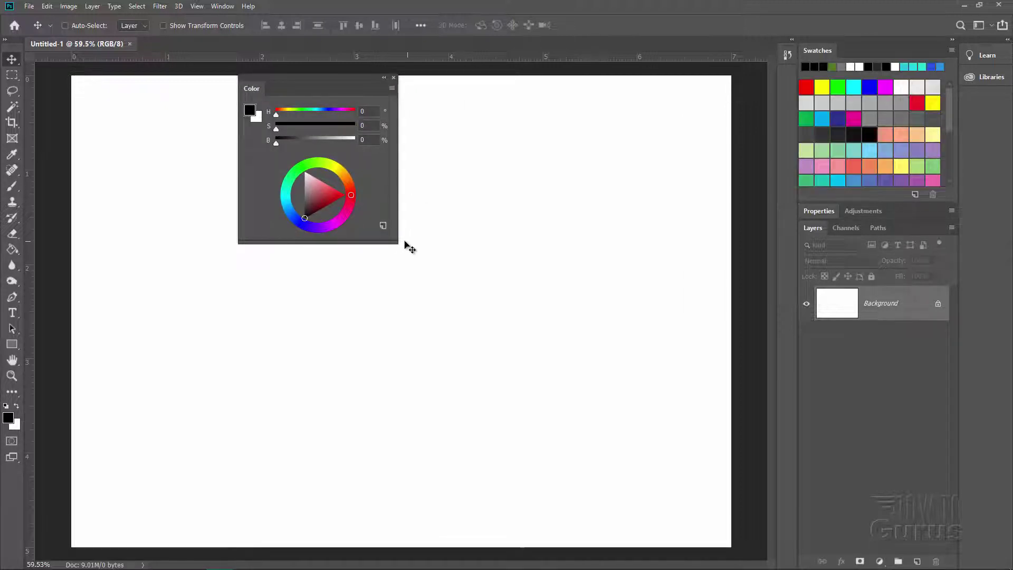
{"action": "left_click_drag", "start_coordinate": [394, 242], "coordinate": [748, 563]}
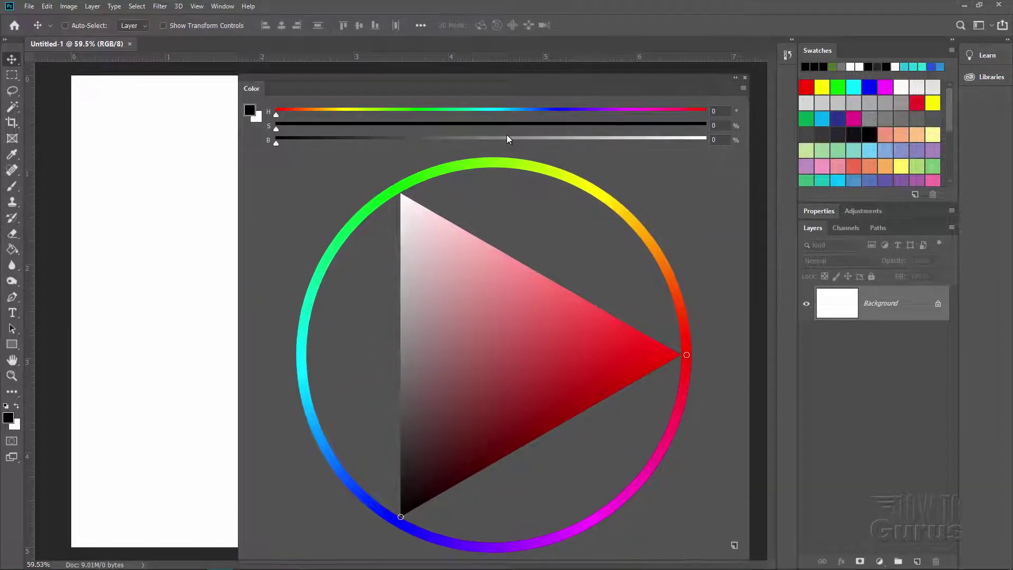
{"action": "left_click_drag", "start_coordinate": [430, 83], "coordinate": [384, 46]}
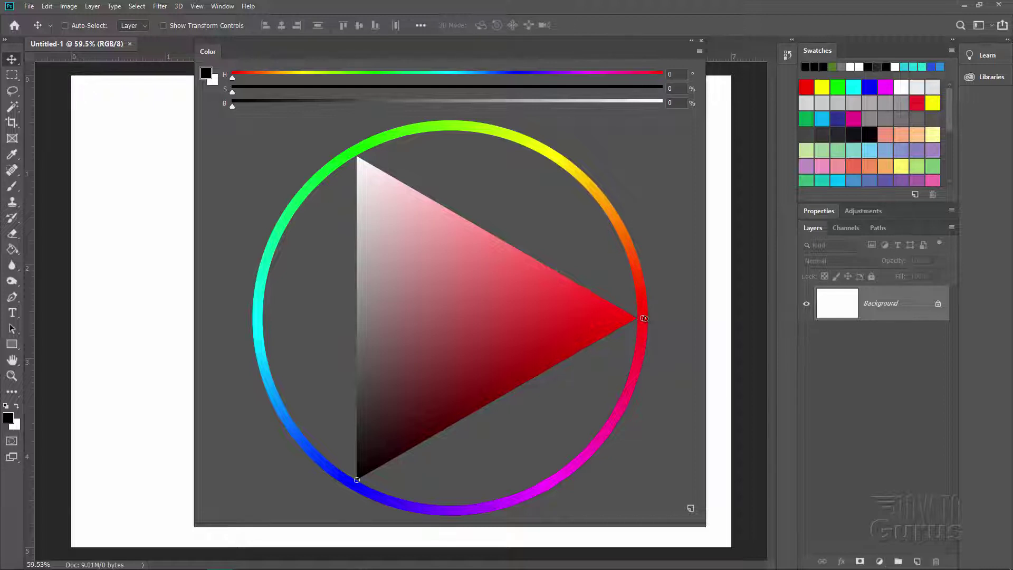
Step: Set the foreground to golden orange H 41, S 84%, B 73% using the wheel and triangle
{"action": "mouse_move", "coordinate": [644, 319]}
{"action": "left_mouse_down"}
{"action": "mouse_move", "coordinate": [621, 227]}
{"action": "mouse_move", "coordinate": [586, 180]}
{"action": "mouse_move", "coordinate": [541, 153]}
{"action": "mouse_move", "coordinate": [418, 131]}
{"action": "mouse_move", "coordinate": [521, 140]}
{"action": "mouse_move", "coordinate": [594, 190]}
{"action": "left_mouse_up"}
{"action": "mouse_move", "coordinate": [442, 401]}
{"action": "left_mouse_down"}
{"action": "mouse_move", "coordinate": [497, 310]}
{"action": "mouse_move", "coordinate": [485, 292]}
{"action": "left_mouse_up"}
{"action": "mouse_move", "coordinate": [476, 371]}
{"action": "left_mouse_down"}
{"action": "mouse_move", "coordinate": [515, 362]}
{"action": "mouse_move", "coordinate": [527, 344]}
{"action": "left_mouse_up"}
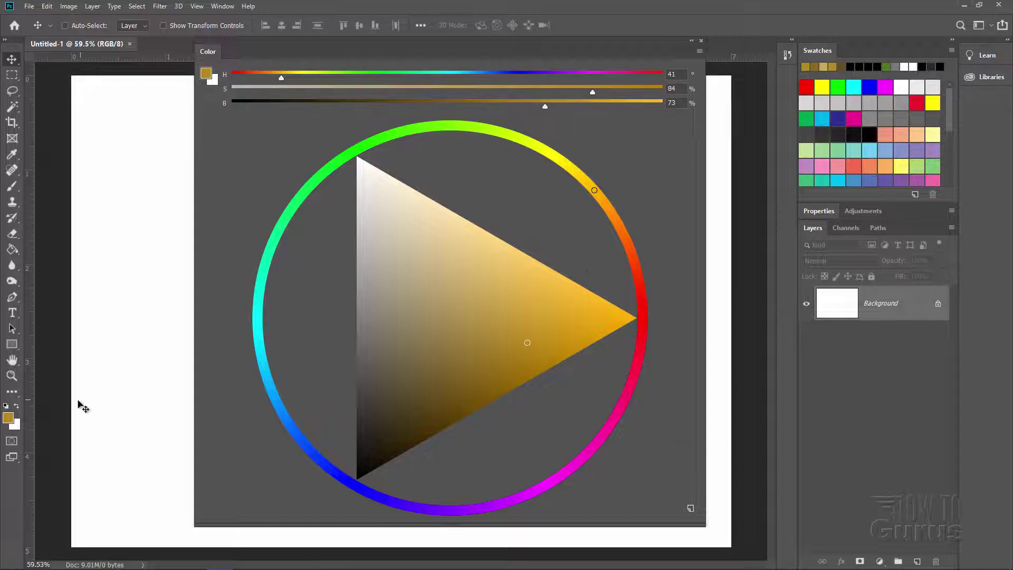
Step: Move the foreground Color Picker away from the wheel and adjust the gold's brightness and saturation
{"action": "left_click", "coordinate": [9, 417]}
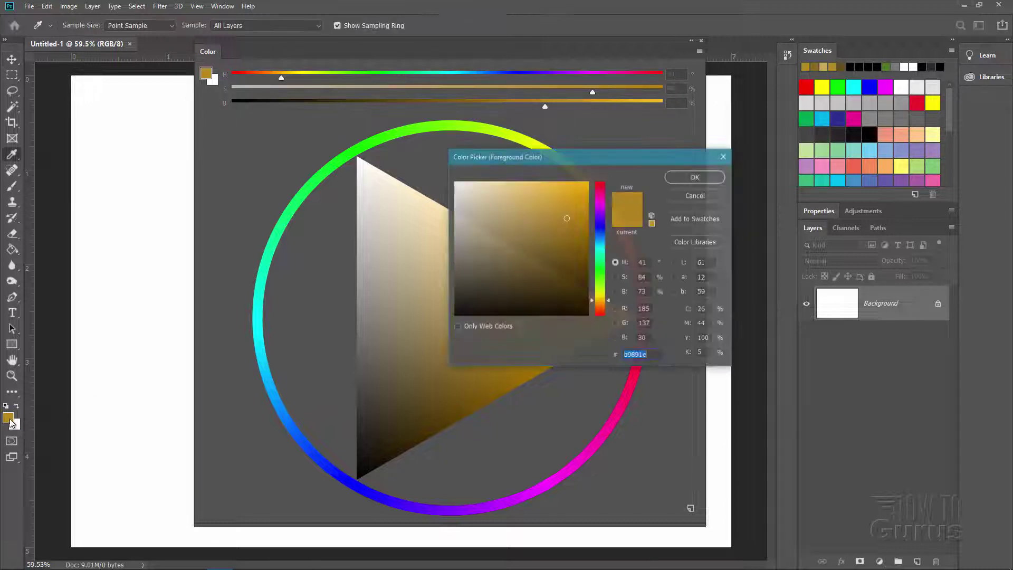
{"action": "left_click_drag", "start_coordinate": [635, 153], "coordinate": [859, 189]}
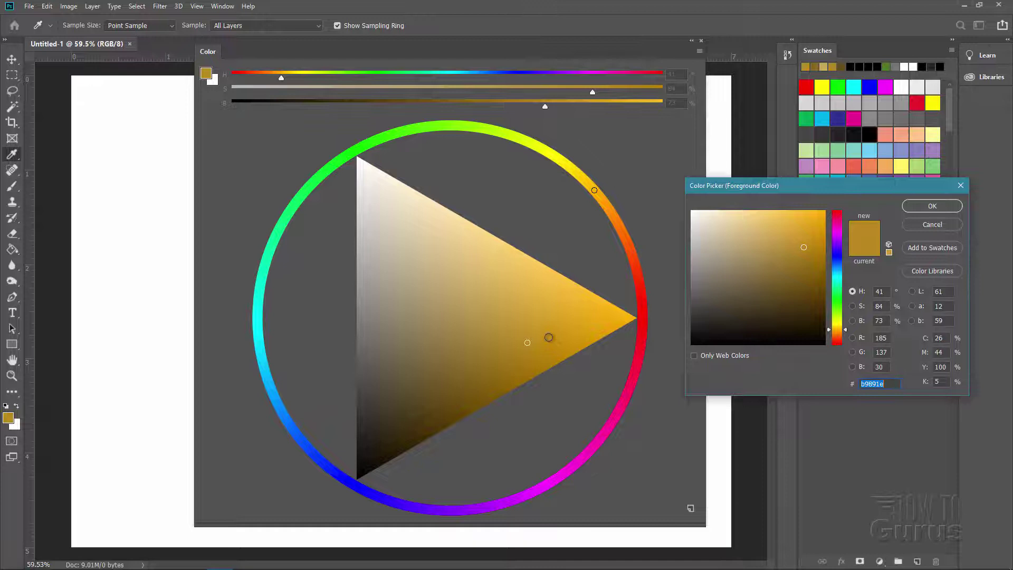
{"action": "mouse_move", "coordinate": [807, 233]}
{"action": "left_mouse_down"}
{"action": "mouse_move", "coordinate": [815, 223]}
{"action": "mouse_move", "coordinate": [799, 235]}
{"action": "left_mouse_up"}
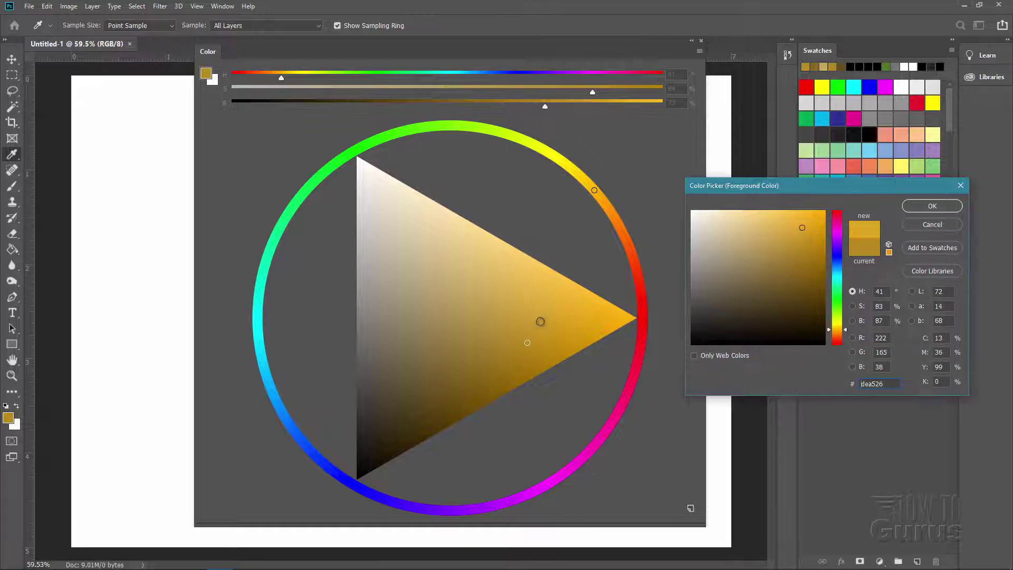
{"action": "left_click_drag", "start_coordinate": [558, 307], "coordinate": [556, 327]}
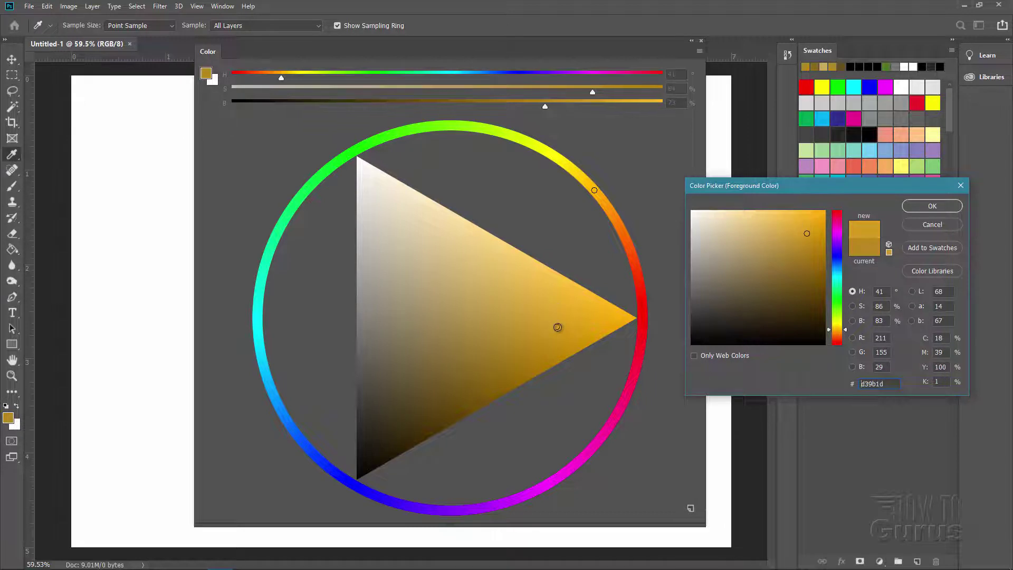
Step: Try paler gold, vivid orange-gold and dark brown shades, then cyan at hue 195
{"action": "left_click", "coordinate": [510, 307]}
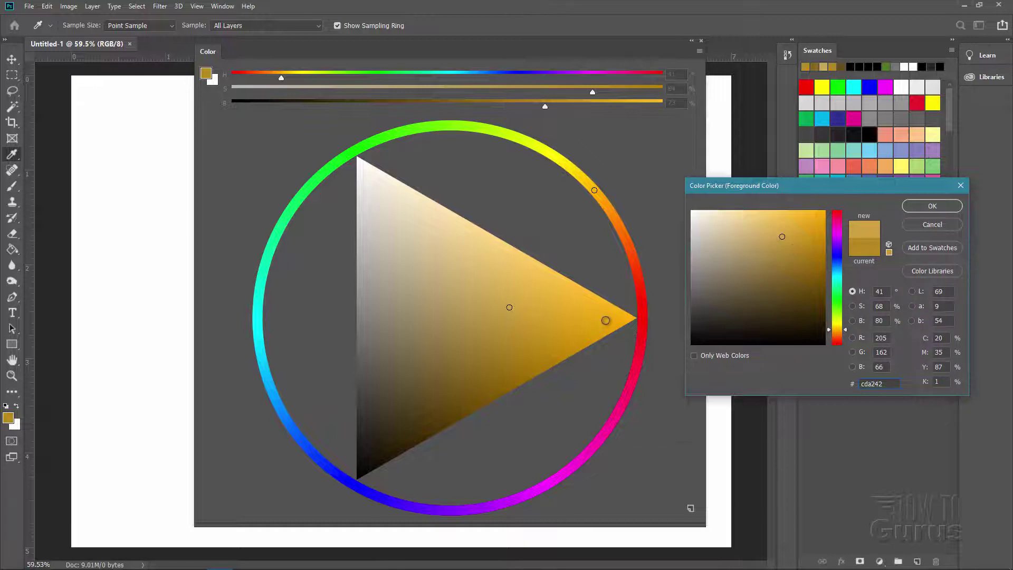
{"action": "left_click", "coordinate": [606, 320]}
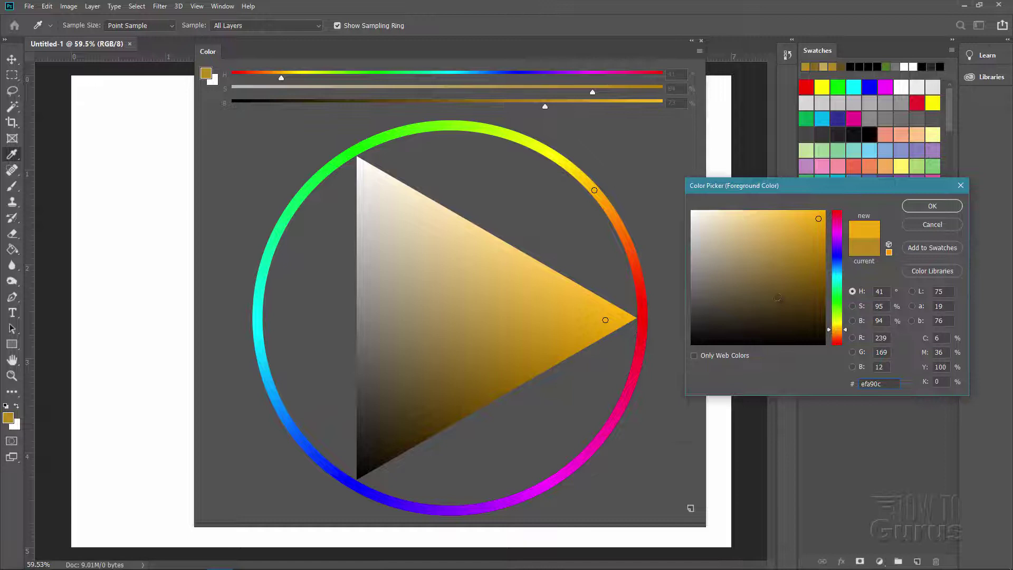
{"action": "left_click", "coordinate": [777, 296]}
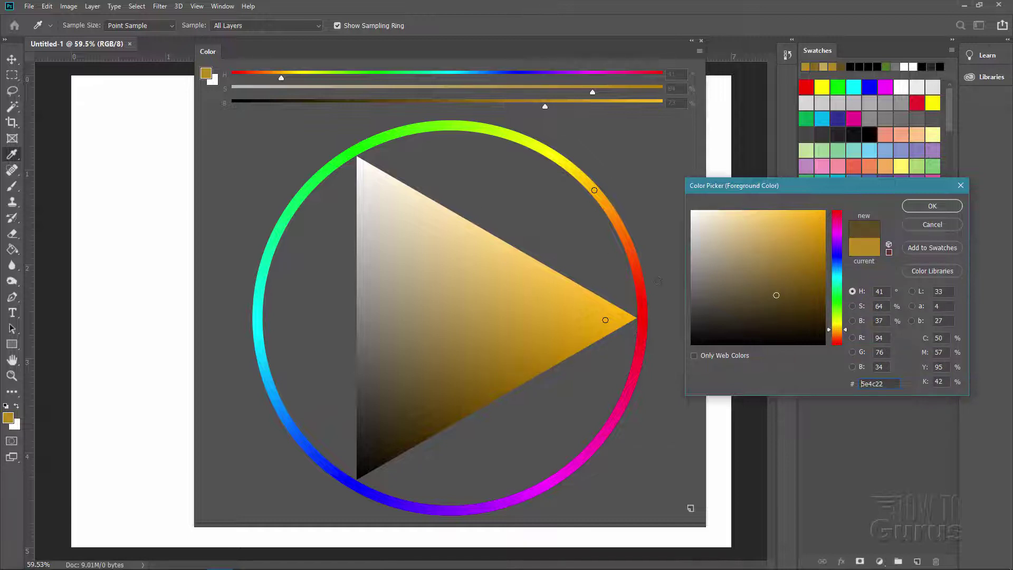
{"action": "left_click_drag", "start_coordinate": [530, 314], "coordinate": [516, 335]}
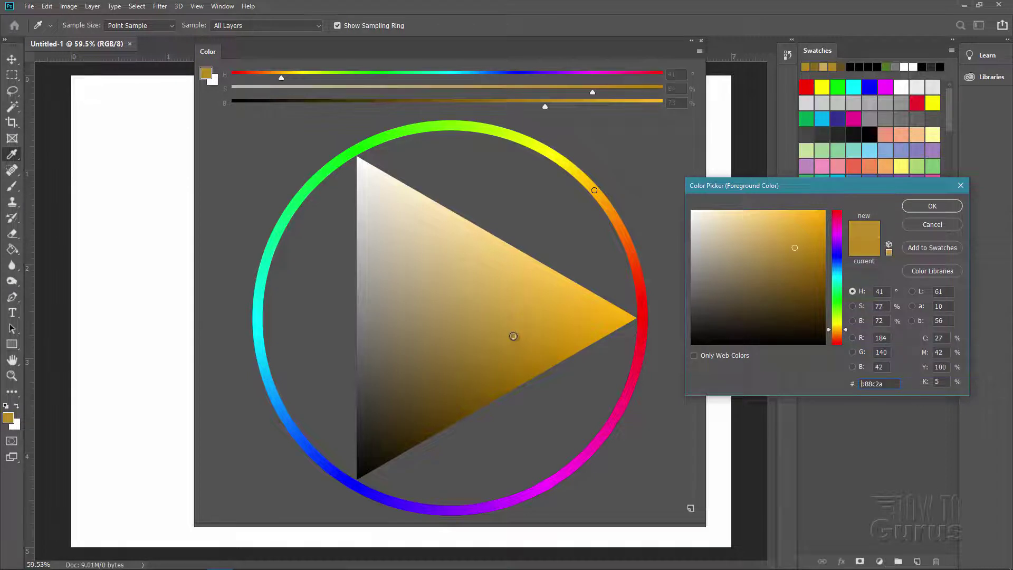
{"action": "left_click", "coordinate": [512, 313]}
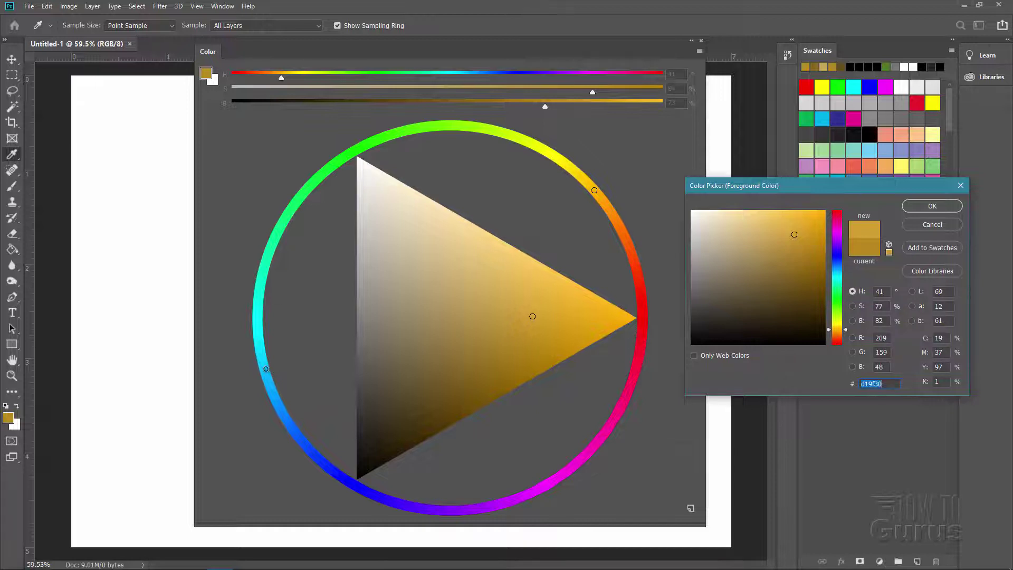
{"action": "left_click", "coordinate": [266, 372]}
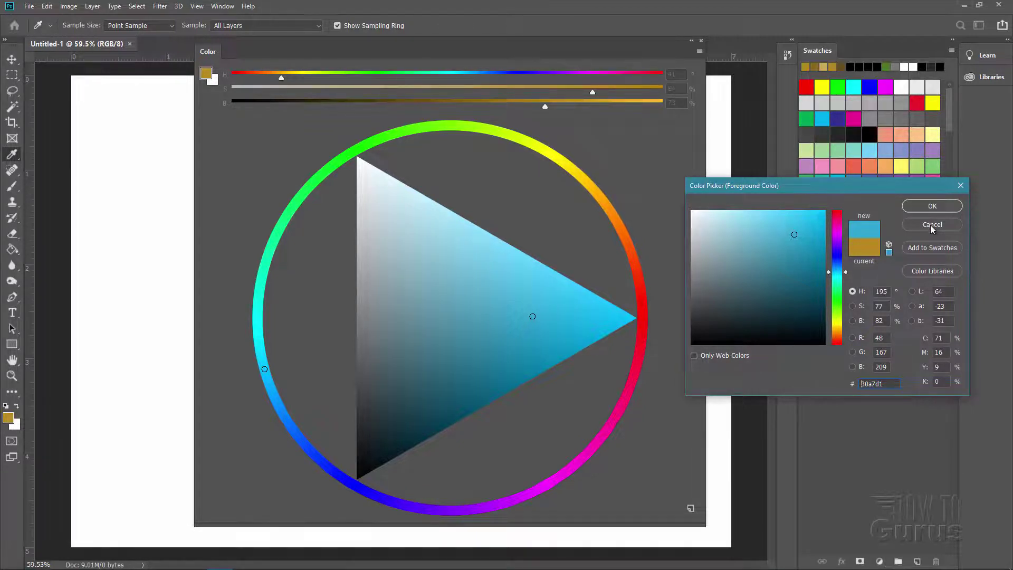
{"action": "left_click_drag", "start_coordinate": [859, 193], "coordinate": [860, 194]}
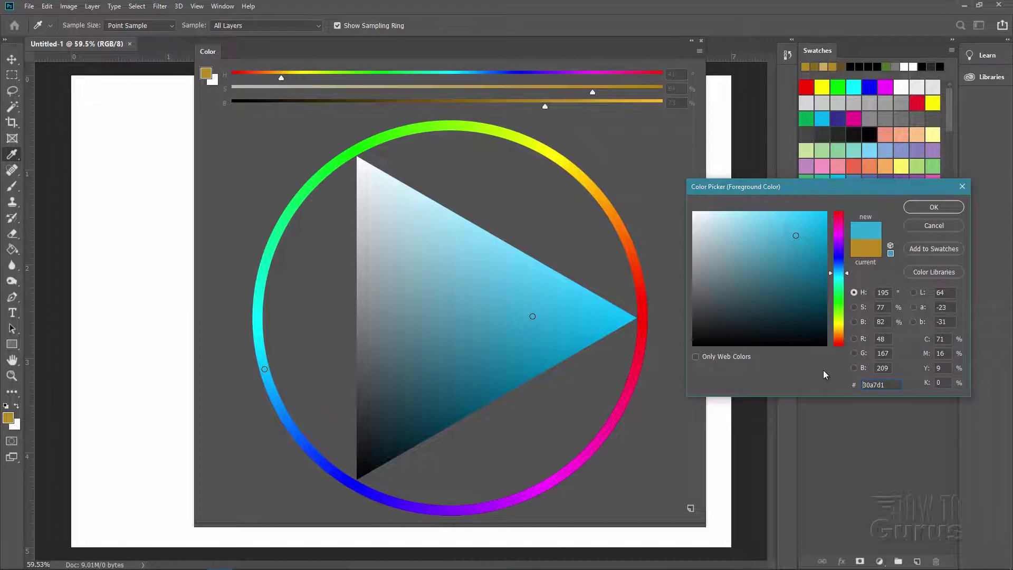
Step: Discard the cyan to keep the brown, leaving the Color panel in colour wheel mode
{"action": "left_click", "coordinate": [934, 225]}
{"action": "key", "text": "v"}
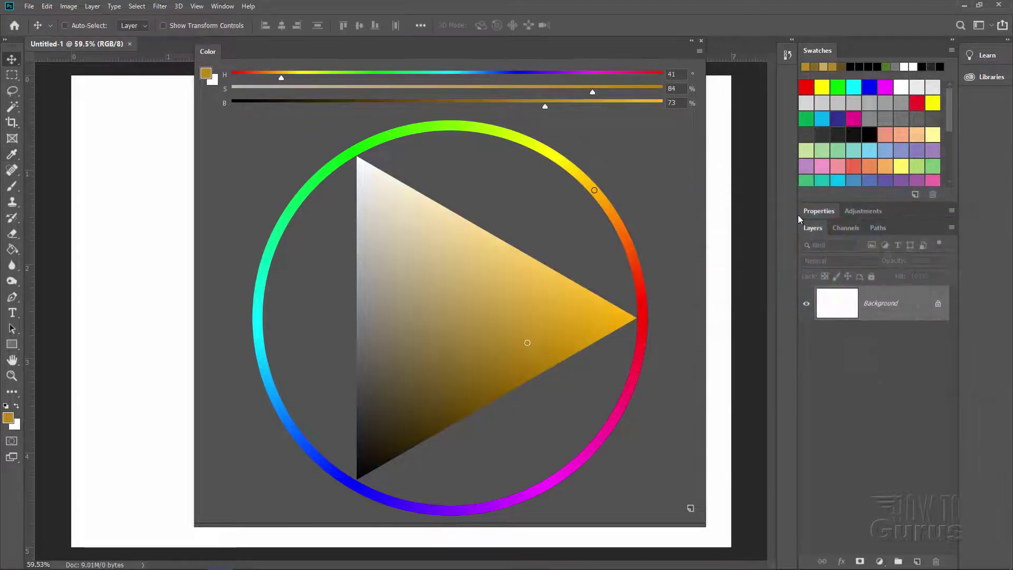
{"action": "left_click", "coordinate": [700, 51]}
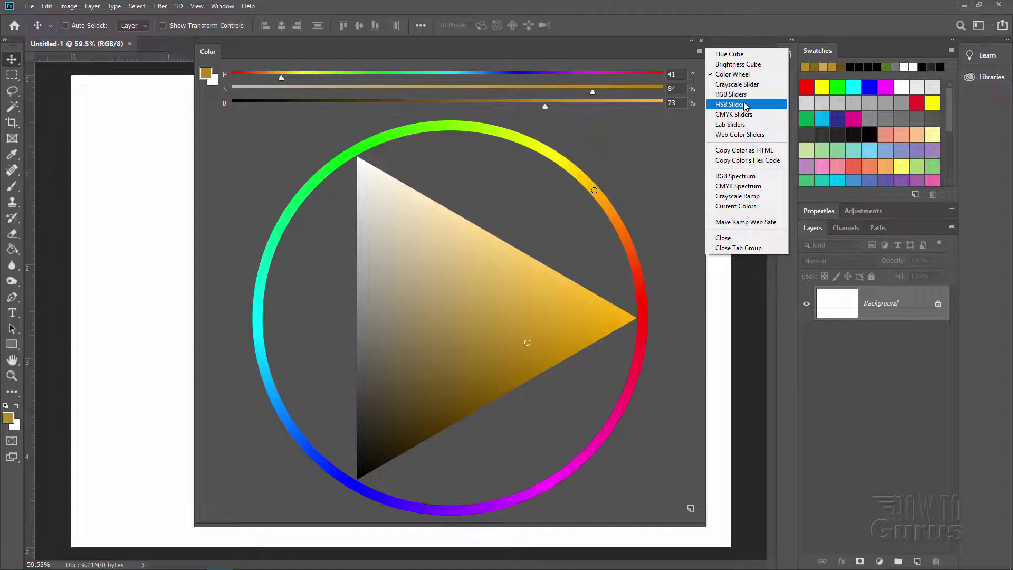
{"action": "left_click", "coordinate": [716, 74]}
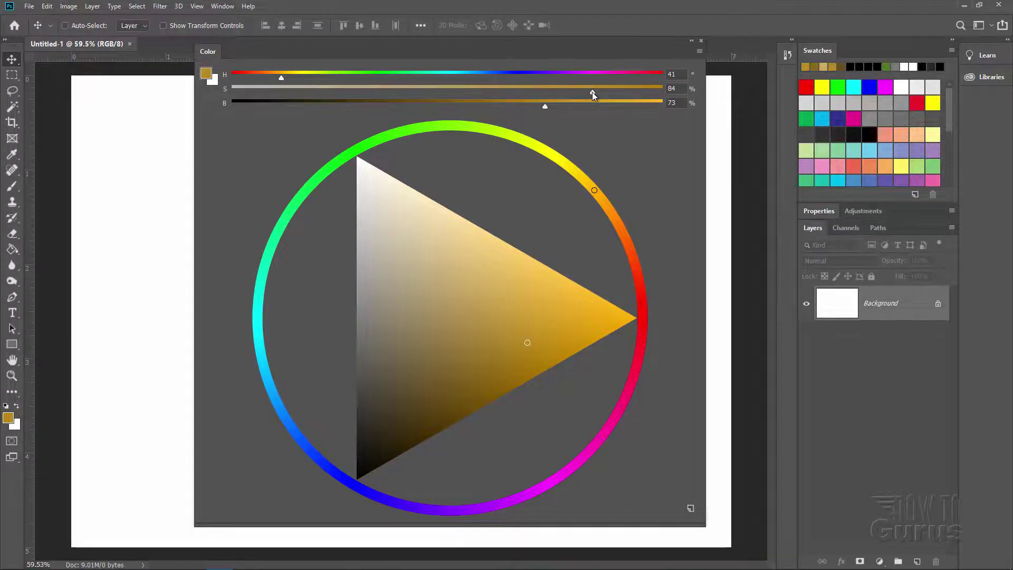
Step: Lower the saturation to 64% at hue 41, aiming for brightness 77%
{"action": "mouse_move", "coordinate": [592, 92]}
{"action": "left_mouse_down"}
{"action": "mouse_move", "coordinate": [350, 102]}
{"action": "mouse_move", "coordinate": [389, 95]}
{"action": "left_mouse_up"}
{"action": "left_click_drag", "start_coordinate": [465, 90], "coordinate": [564, 112]}
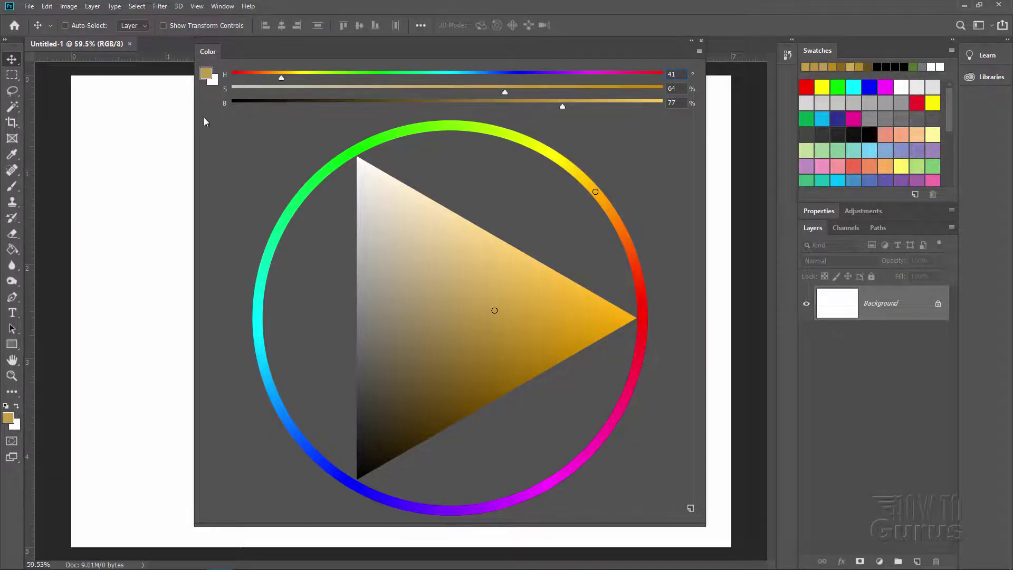
{"action": "left_click", "coordinate": [670, 76]}
{"action": "left_click", "coordinate": [8, 417]}
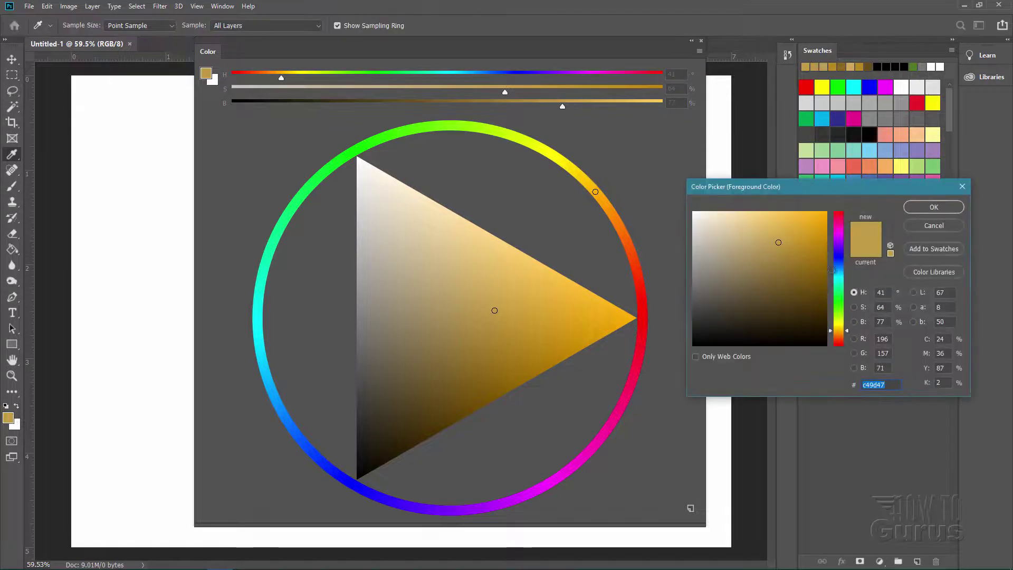
{"action": "left_click_drag", "start_coordinate": [831, 192], "coordinate": [827, 191]}
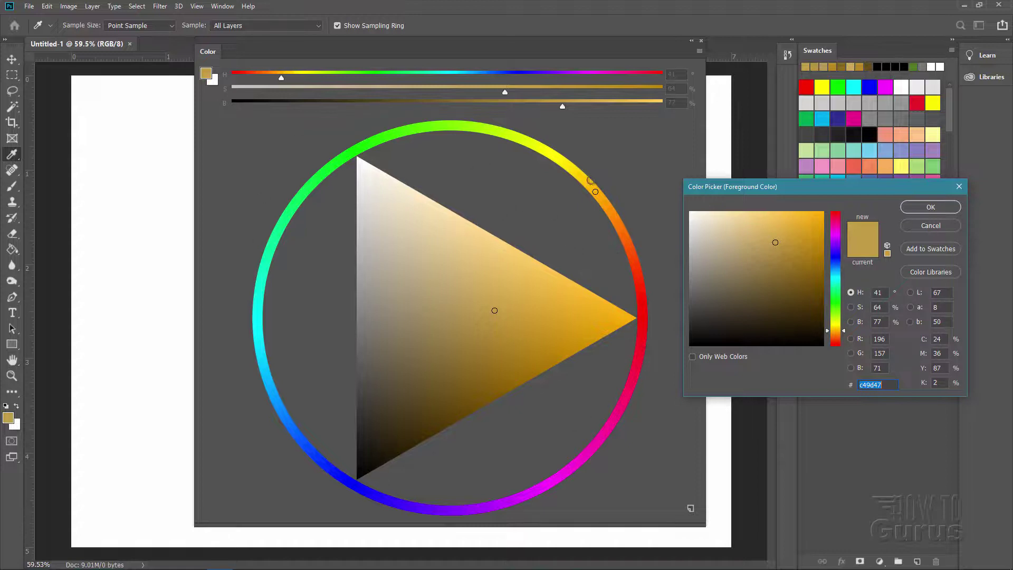
{"action": "left_click", "coordinate": [930, 226]}
{"action": "key", "text": "v"}
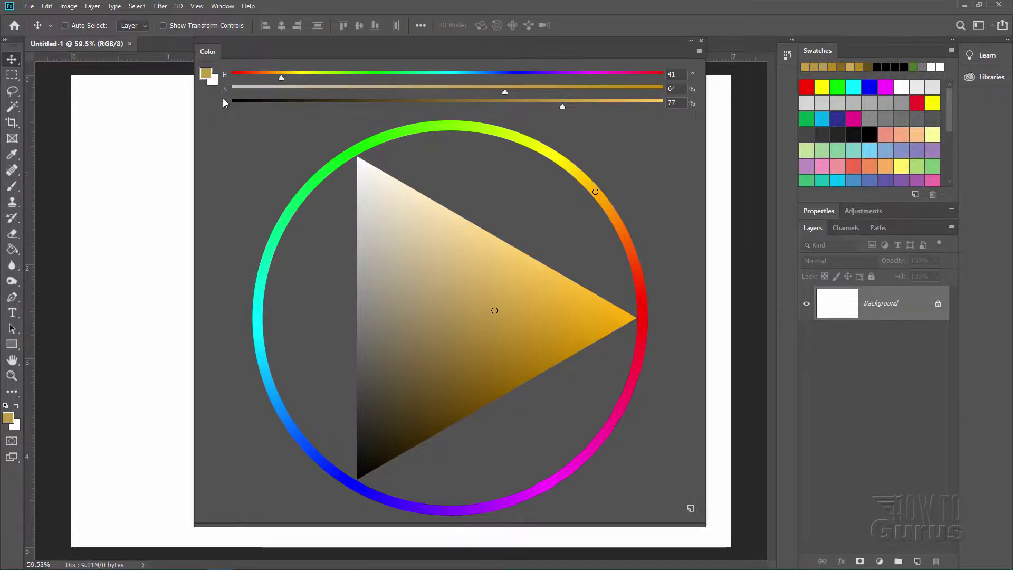
{"action": "left_click", "coordinate": [216, 83]}
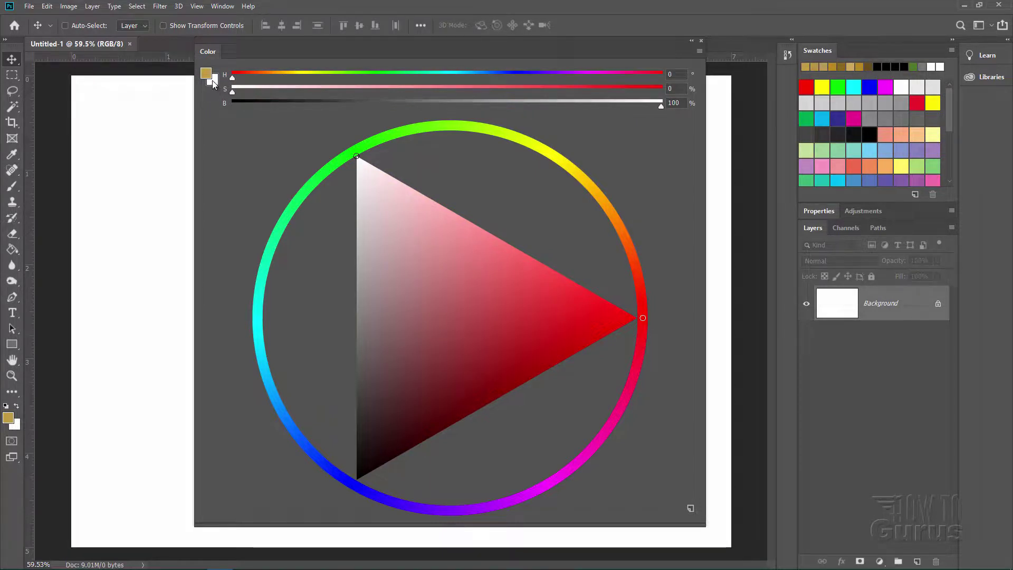
{"action": "left_click", "coordinate": [206, 73]}
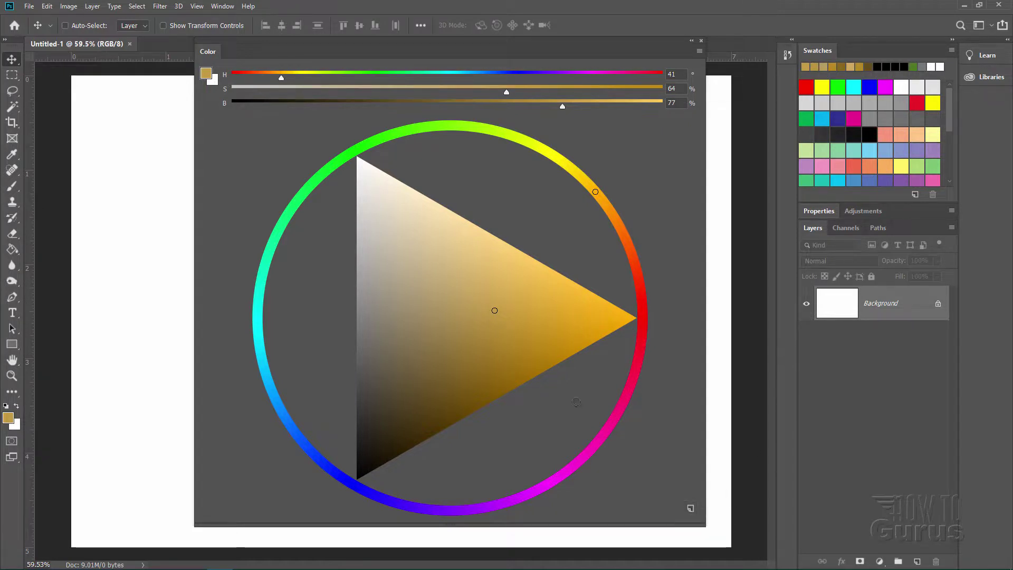
Step: Set the foreground to blue H 225, S 88%, B 90% and save it as 'Swatch 1'
{"action": "left_click", "coordinate": [578, 317]}
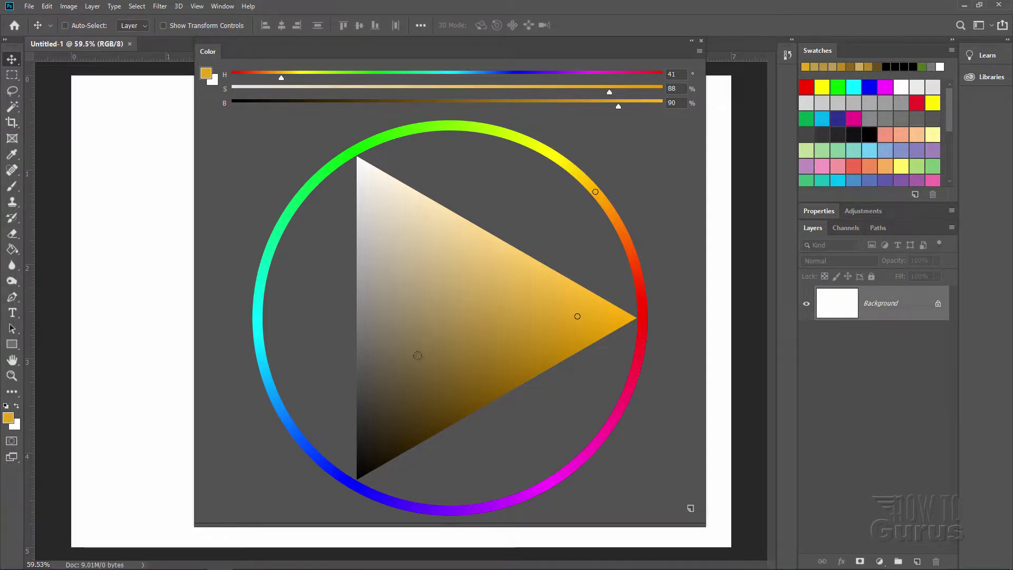
{"action": "left_click", "coordinate": [315, 454]}
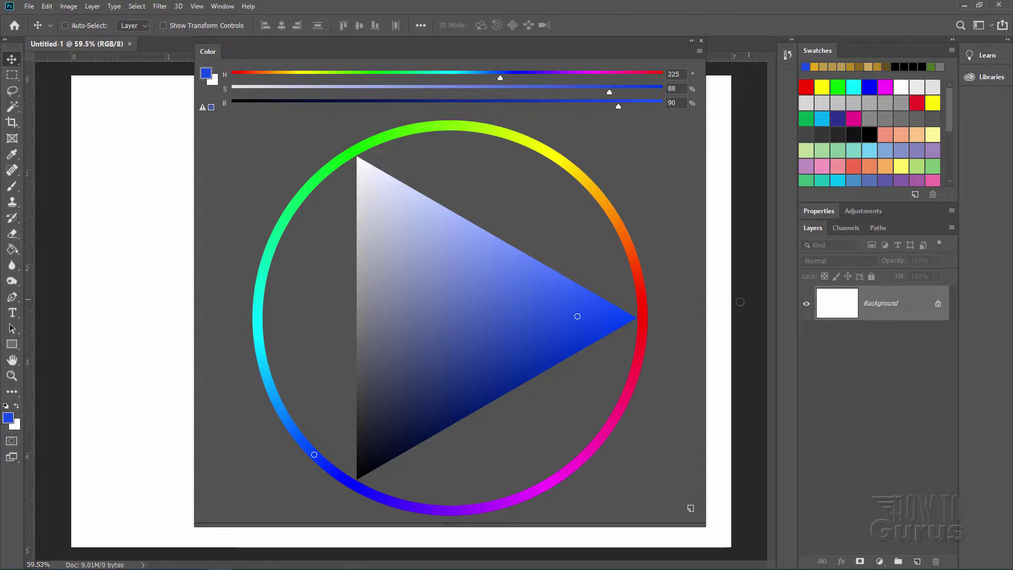
{"action": "left_click", "coordinate": [690, 506]}
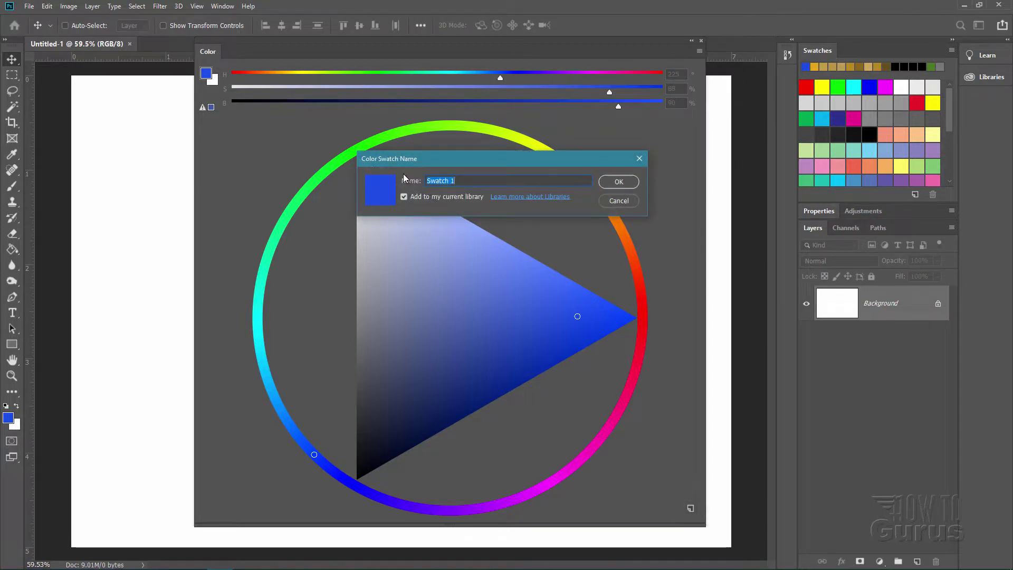
{"action": "left_click", "coordinate": [620, 181]}
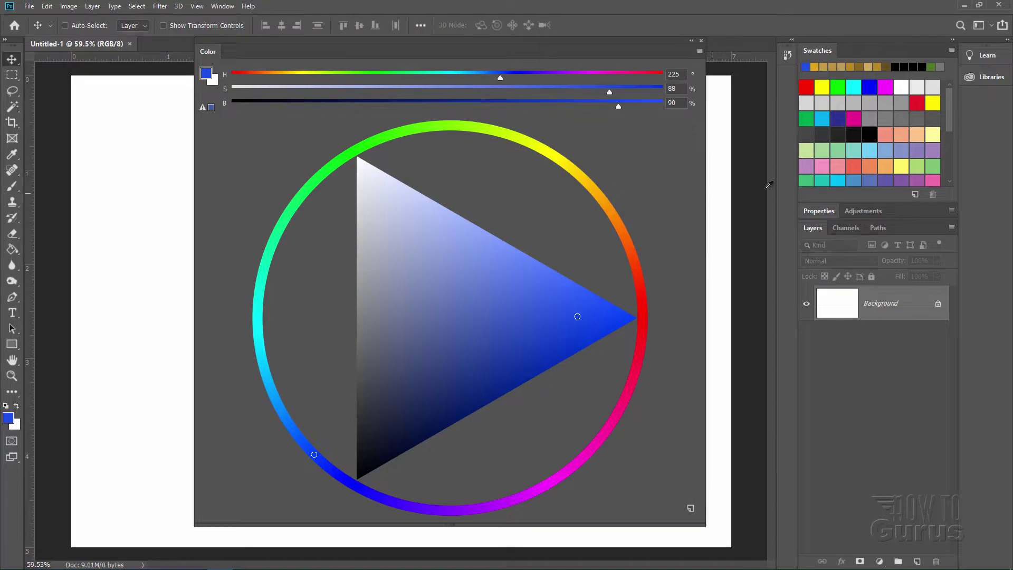
{"action": "left_click_drag", "start_coordinate": [949, 95], "coordinate": [955, 157]}
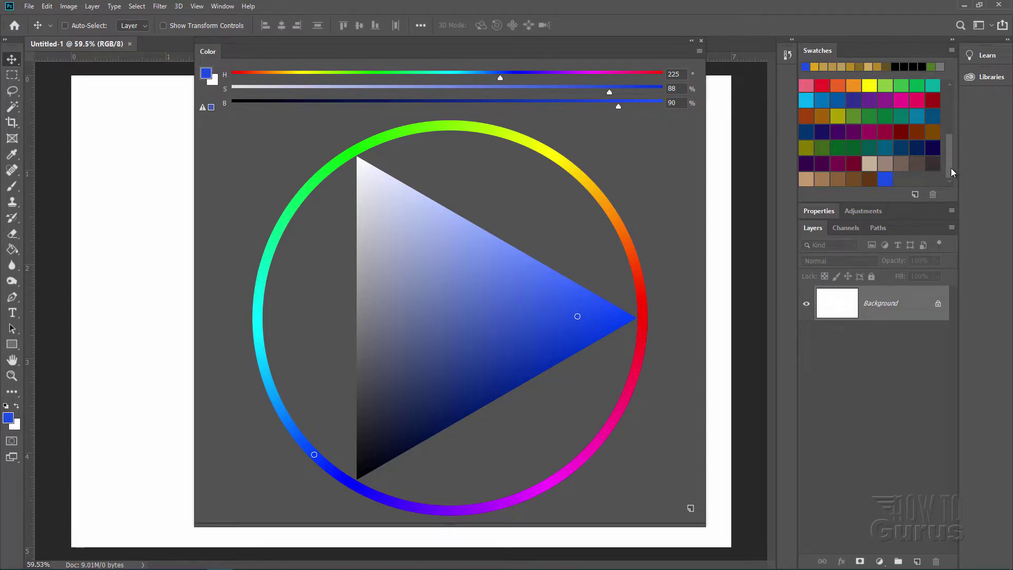
{"action": "left_click_drag", "start_coordinate": [950, 167], "coordinate": [948, 96]}
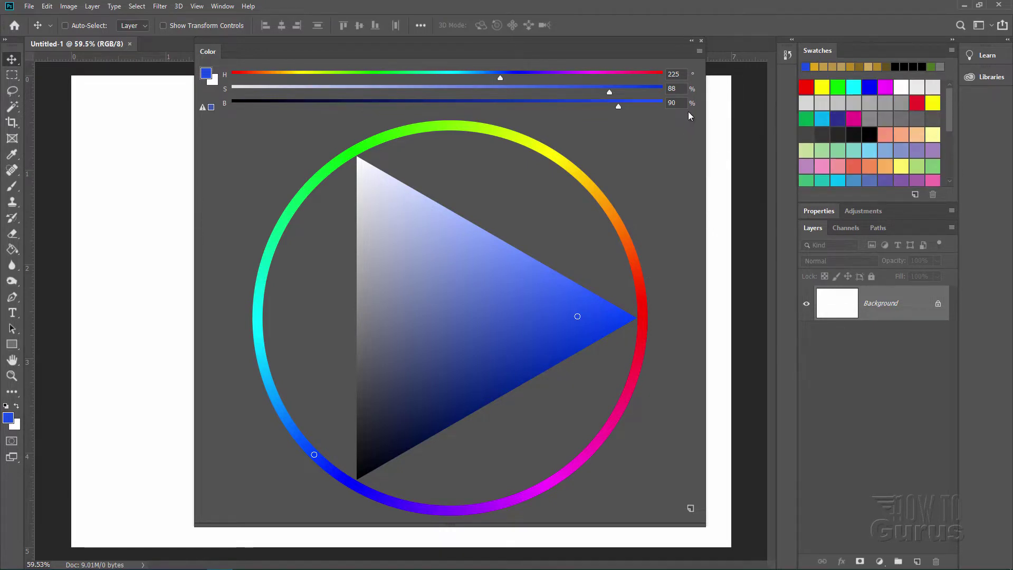